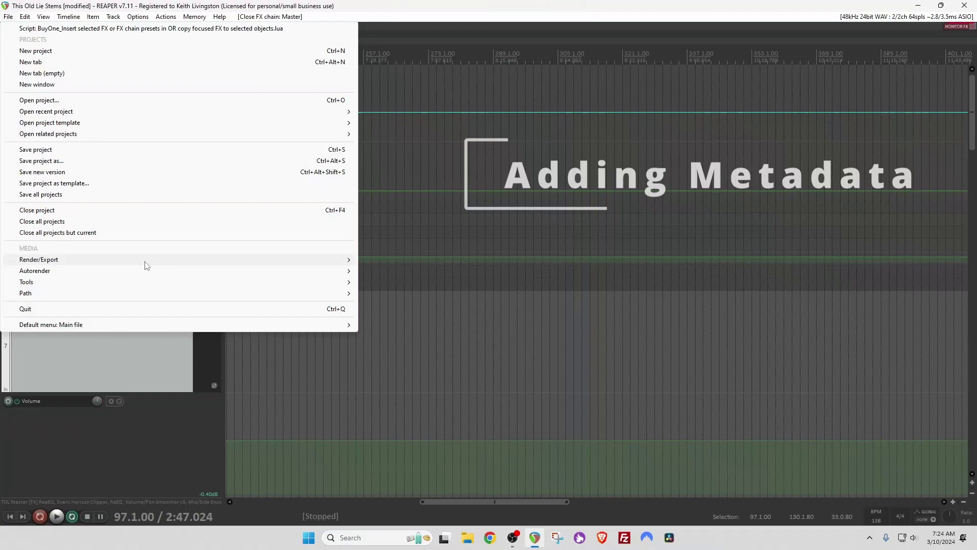
# - Open Render to File and switch on 'Add new metadata' for rendered files
pyautogui.moveTo(151, 264)
pyautogui.click(391, 262)
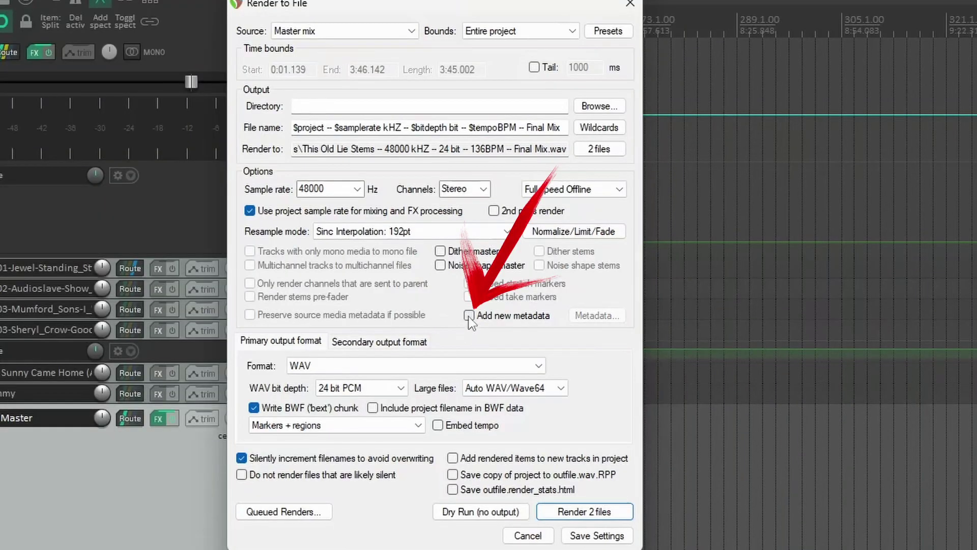
pyautogui.click(469, 315)
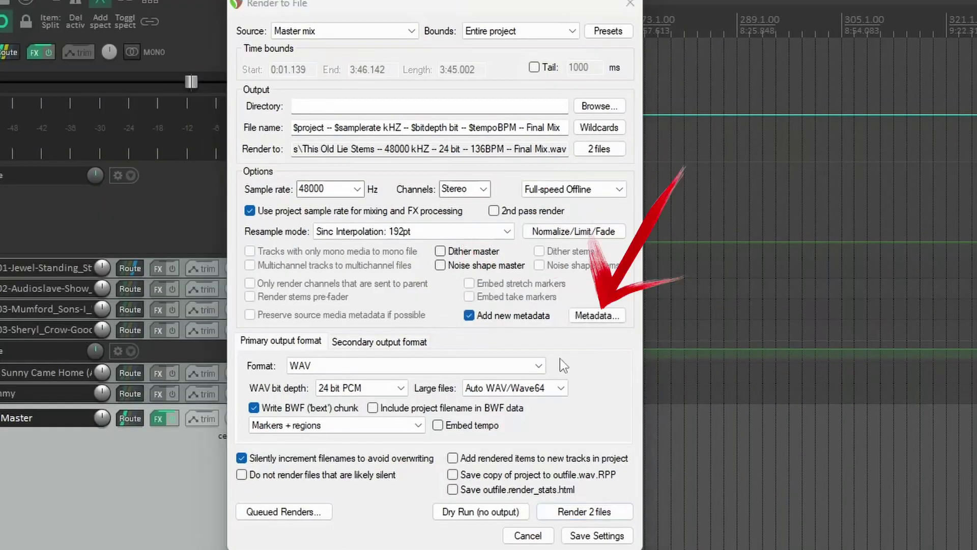
# - In Project Render Metadata, enter the artist's name as the Performer value
pyautogui.click(599, 320)
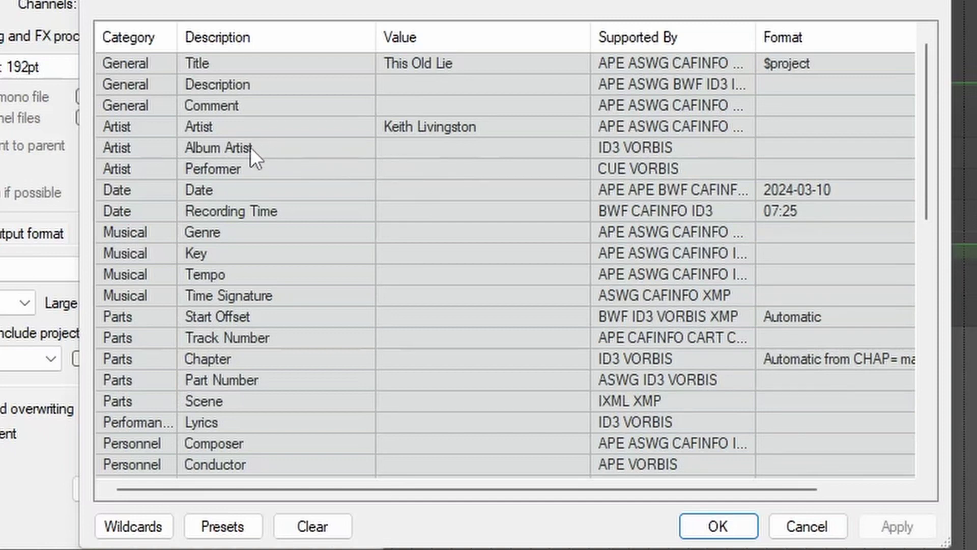
pyautogui.scroll(-6, 472, 199)
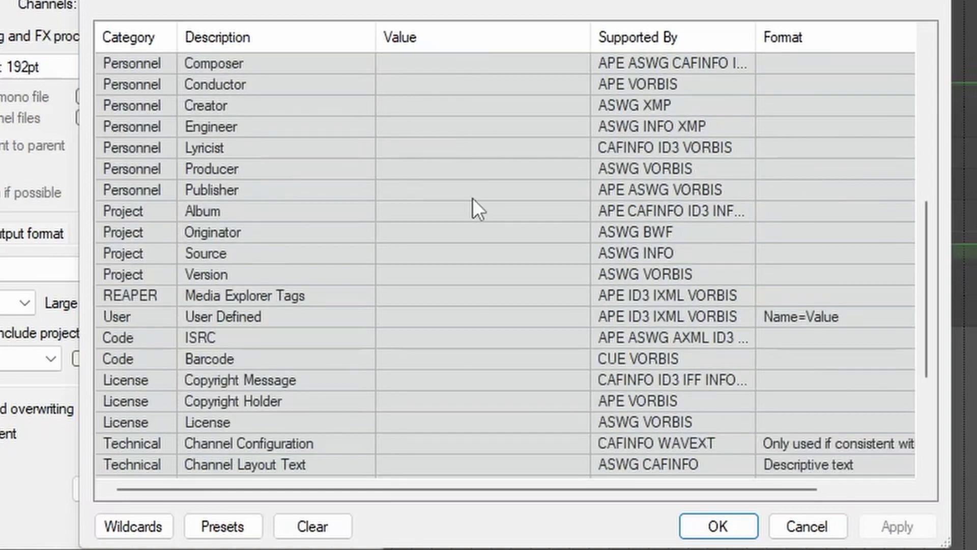
pyautogui.doubleClick(423, 334)
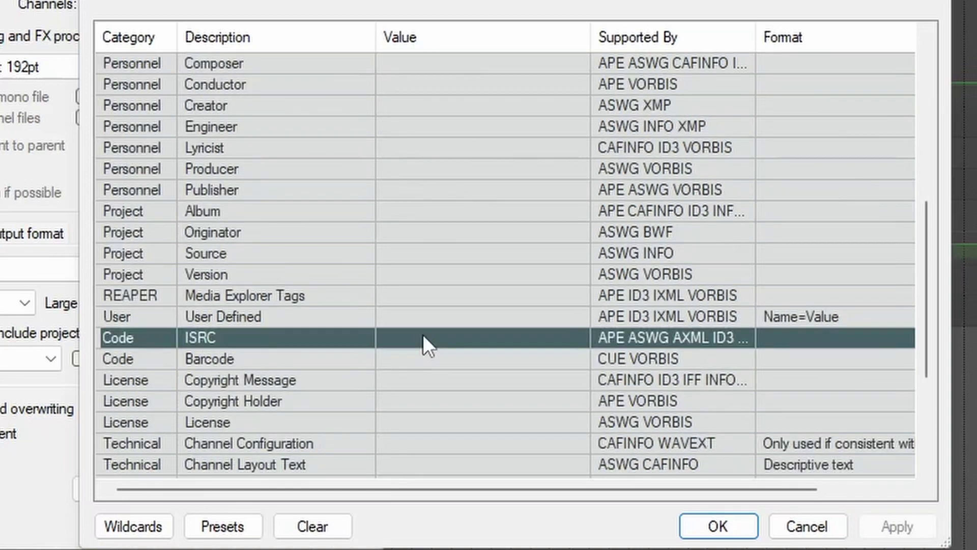
pyautogui.scroll(6, 909, 124)
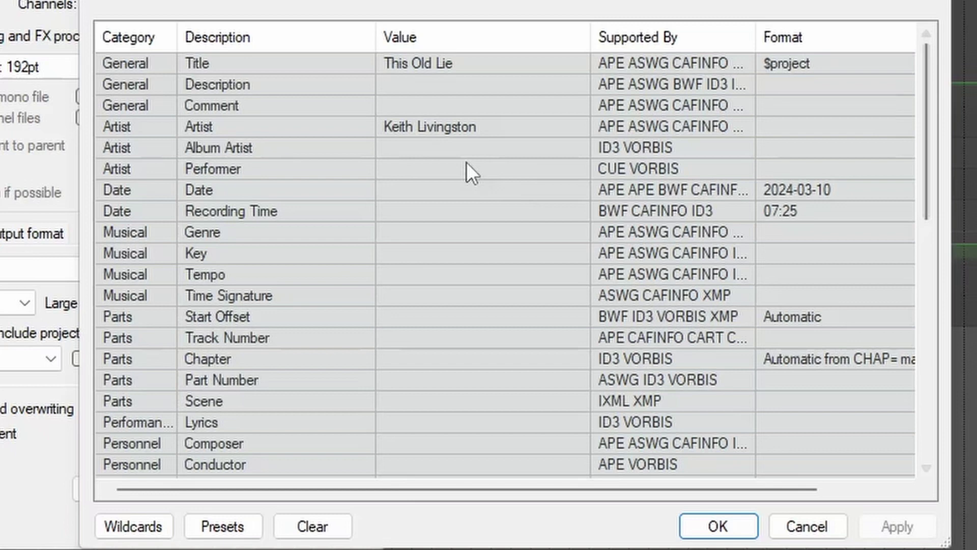
pyautogui.doubleClick(398, 173)
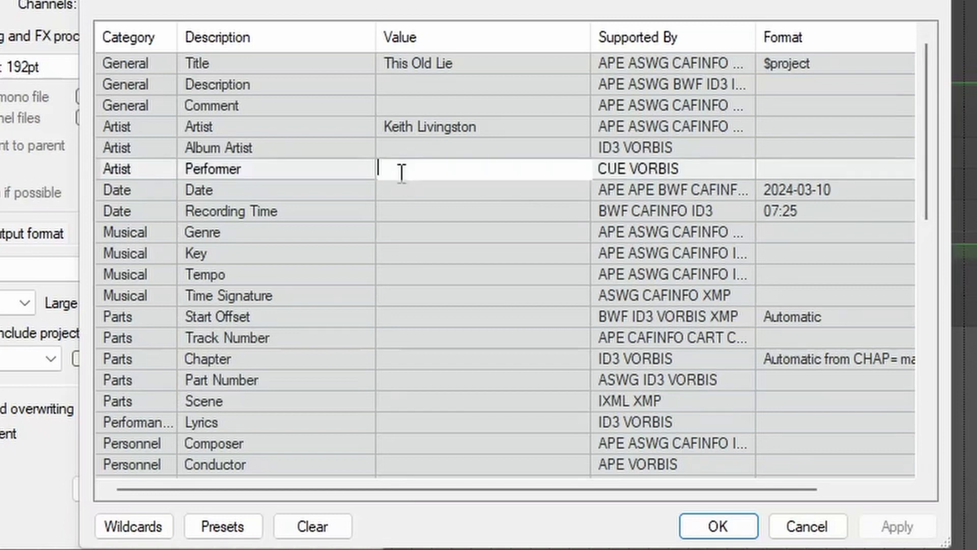
pyautogui.write('Keith Livingston')
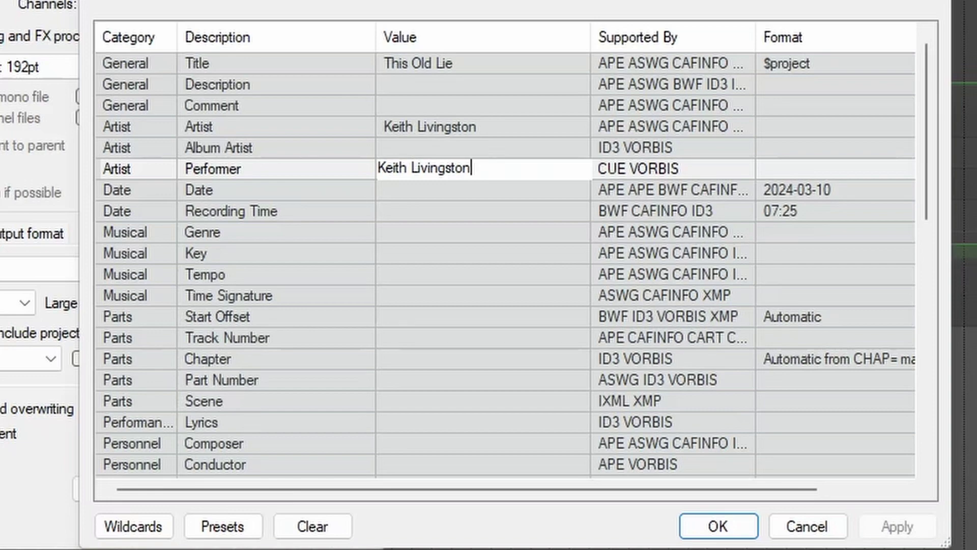
pyautogui.click(407, 189)
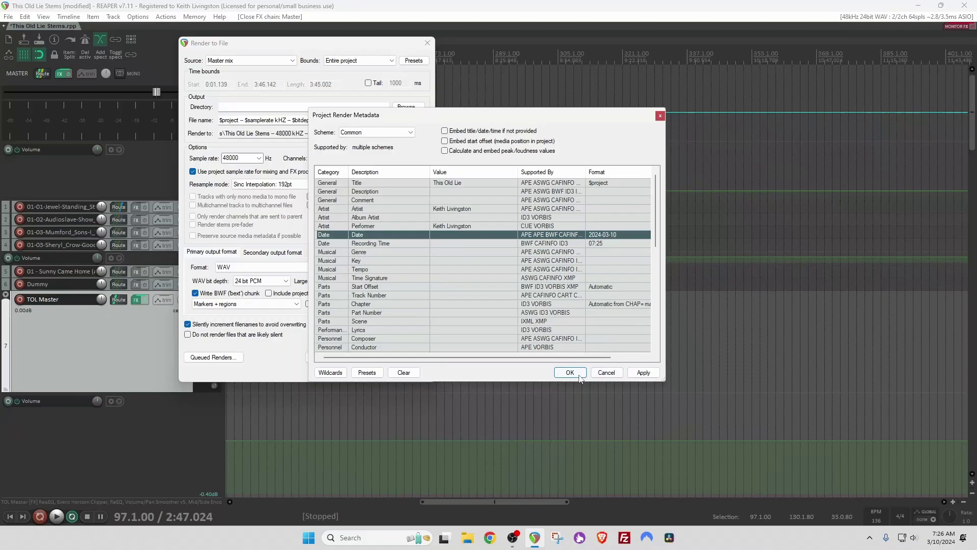
# - Accept the render metadata and dock the Media Explorer below the project
pyautogui.click(570, 372)
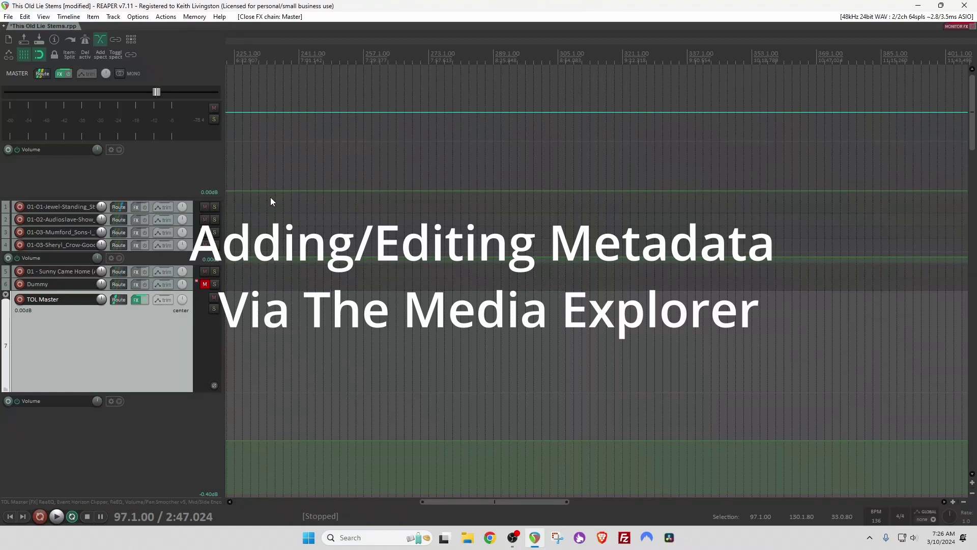
pyautogui.click(43, 17)
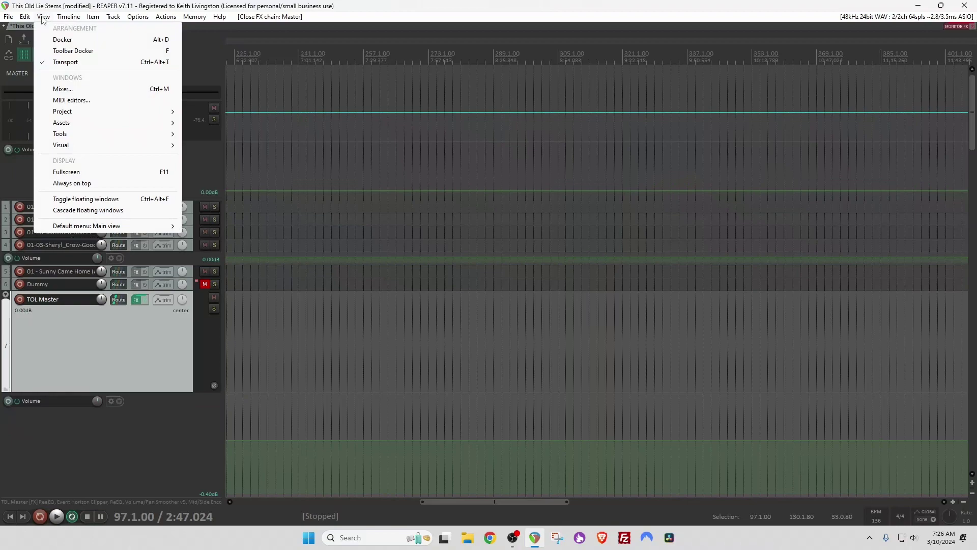
pyautogui.click(51, 40)
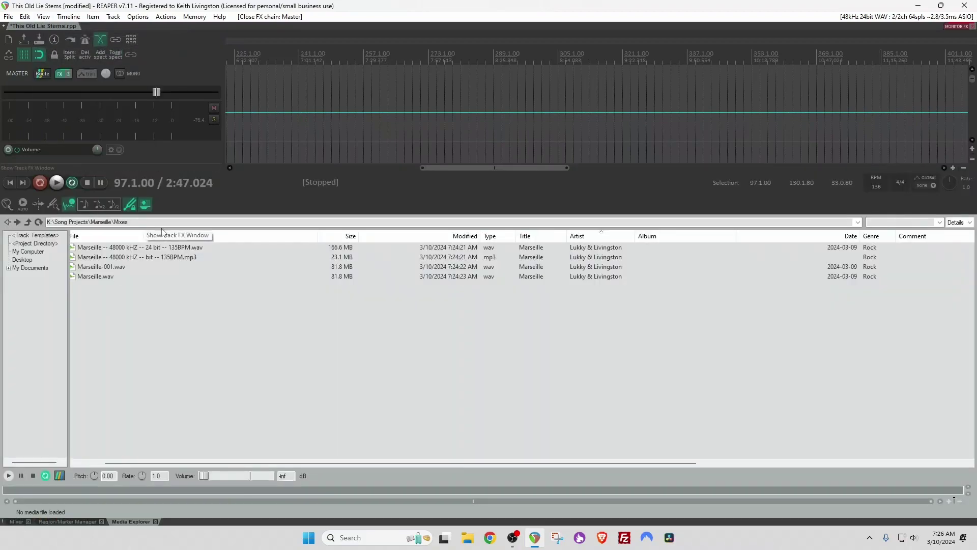
# - Switch the Media Explorer file list to list view, then back to detailed columns
pyautogui.click(958, 223)
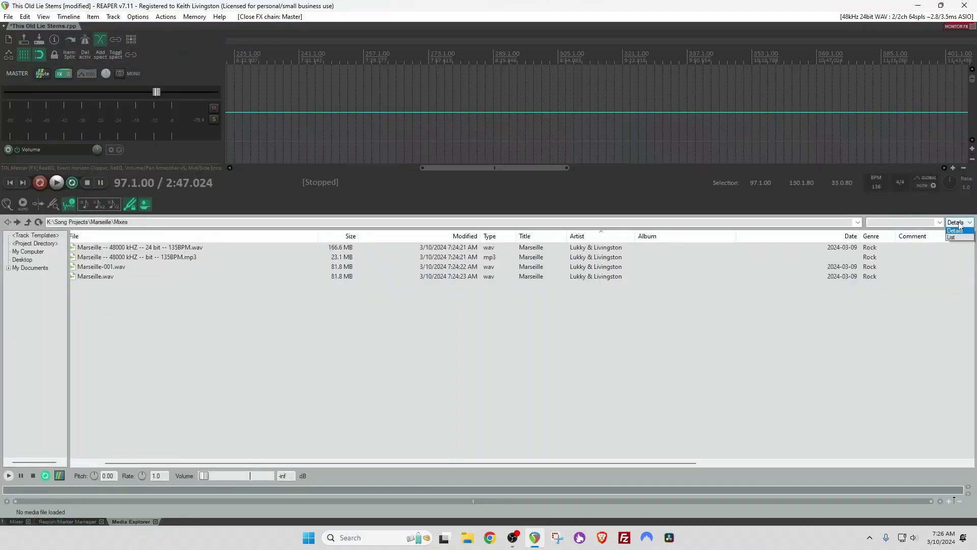
pyautogui.click(958, 237)
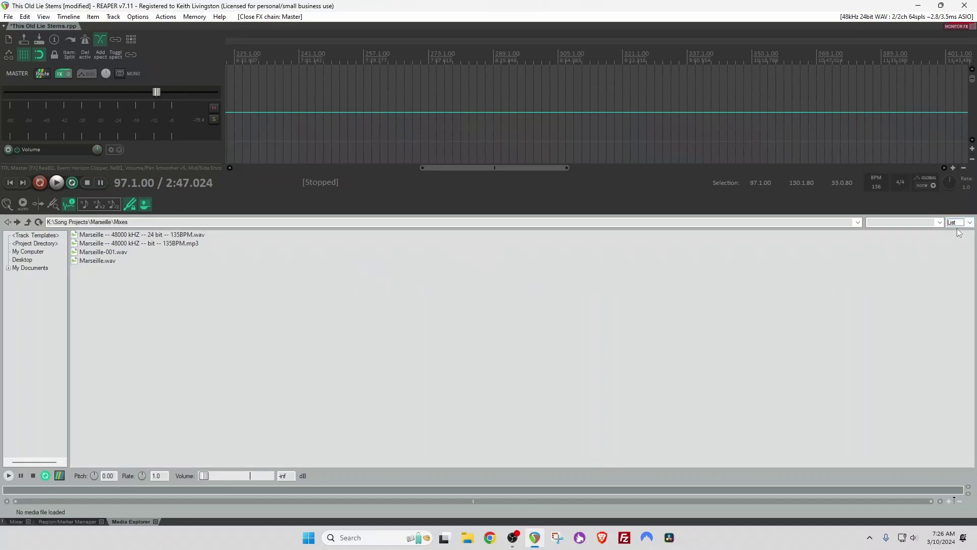
pyautogui.click(959, 222)
pyautogui.click(959, 231)
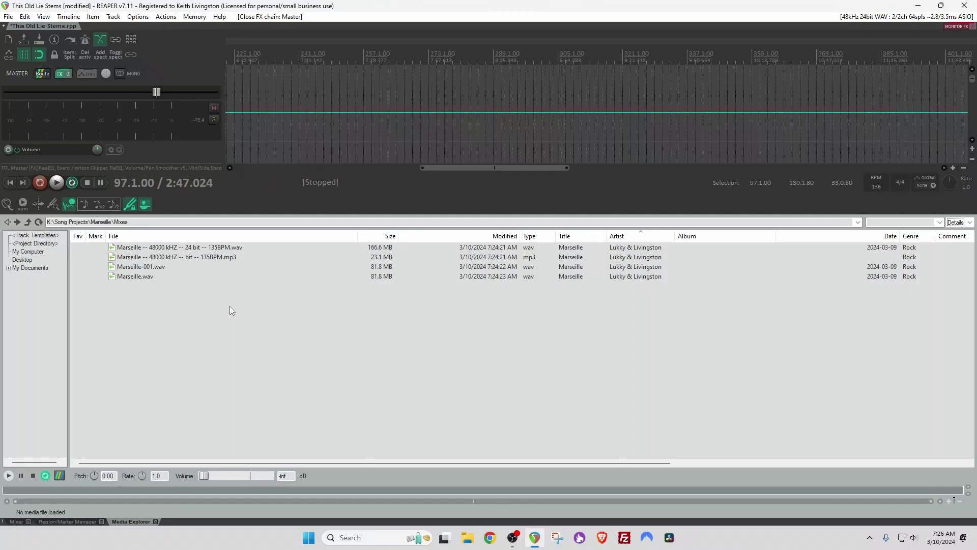
# - Back in Mixes, set the 24-bit wav mix's Album to 'Colors Of The Spectrum'
pyautogui.click(28, 223)
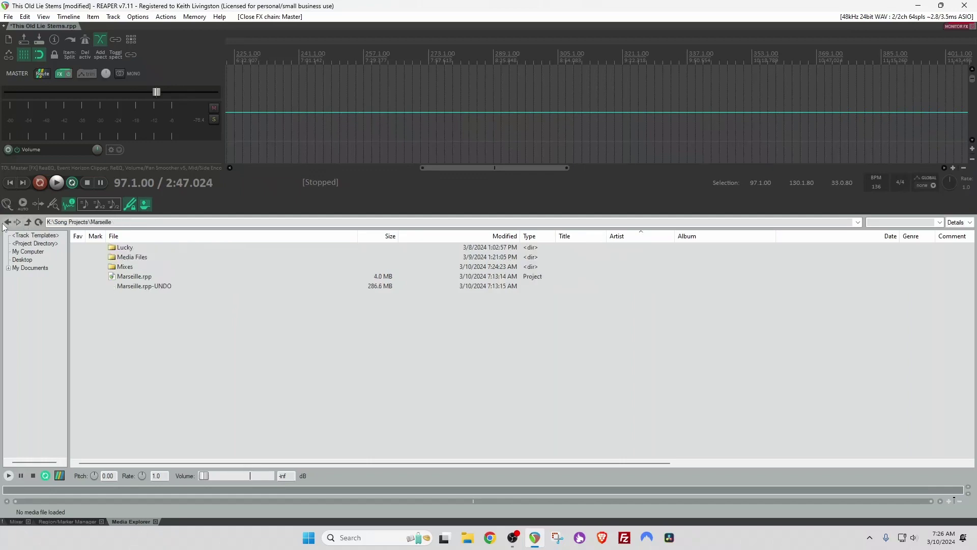
pyautogui.click(7, 222)
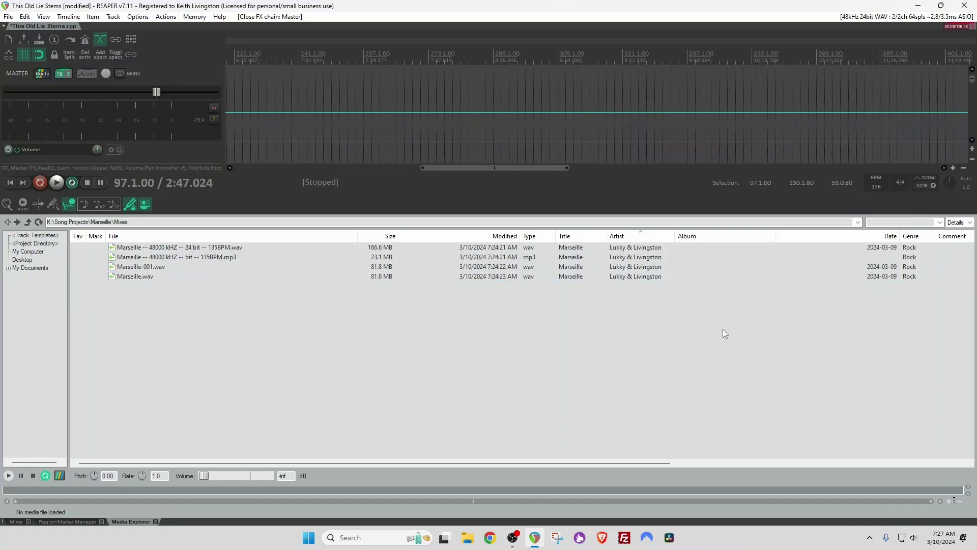
pyautogui.doubleClick(696, 248)
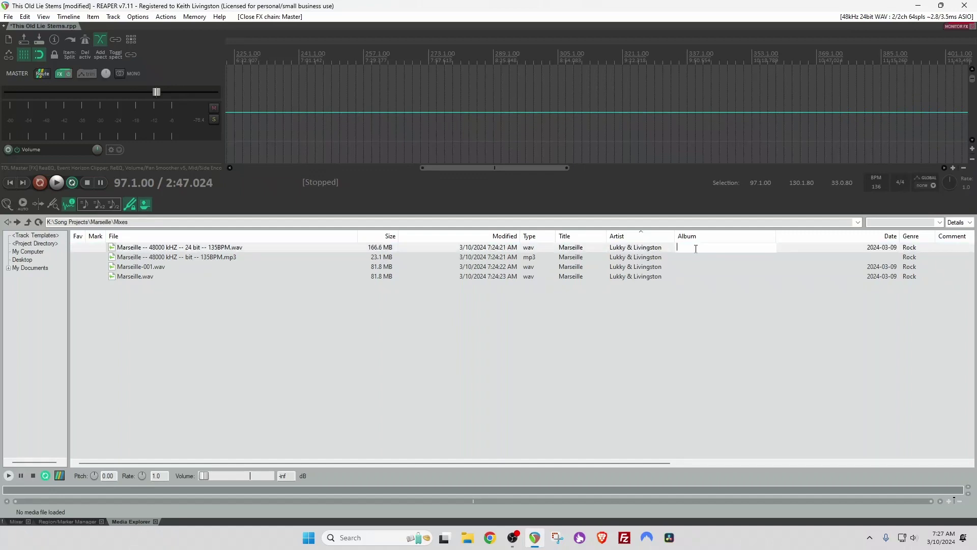
pyautogui.write('Colors Of The Spectrum')
pyautogui.press('Return')
pyautogui.click(678, 290)
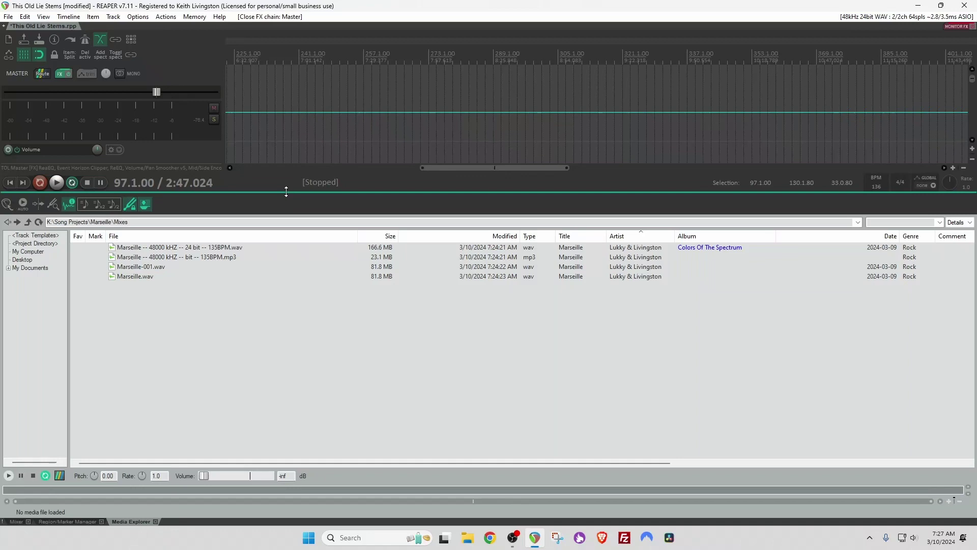
# - Tag the mp3 and remaining wav mixes with album 'Colors Of The Spectrum'
pyautogui.click(159, 260)
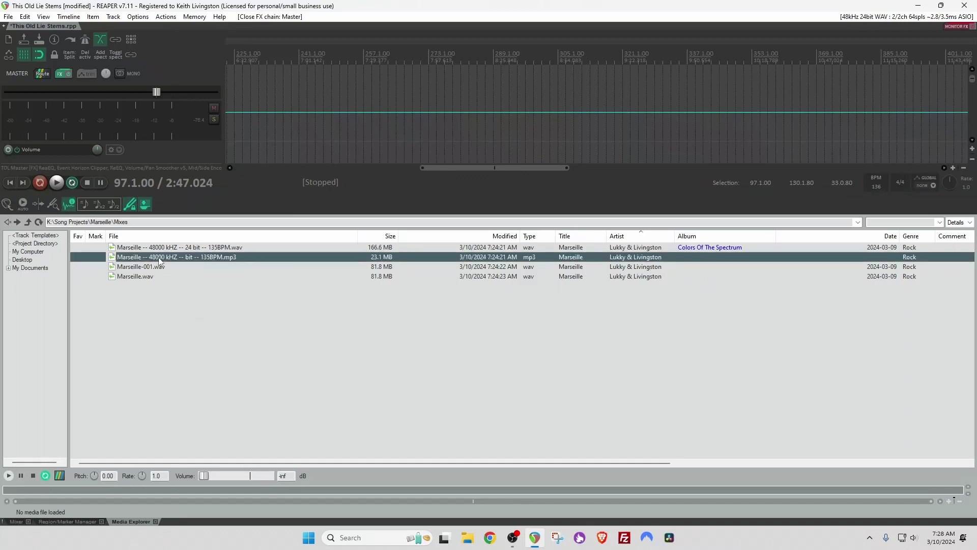
pyautogui.keyDown('shift'); pyautogui.click(138, 277); pyautogui.keyUp('shift')
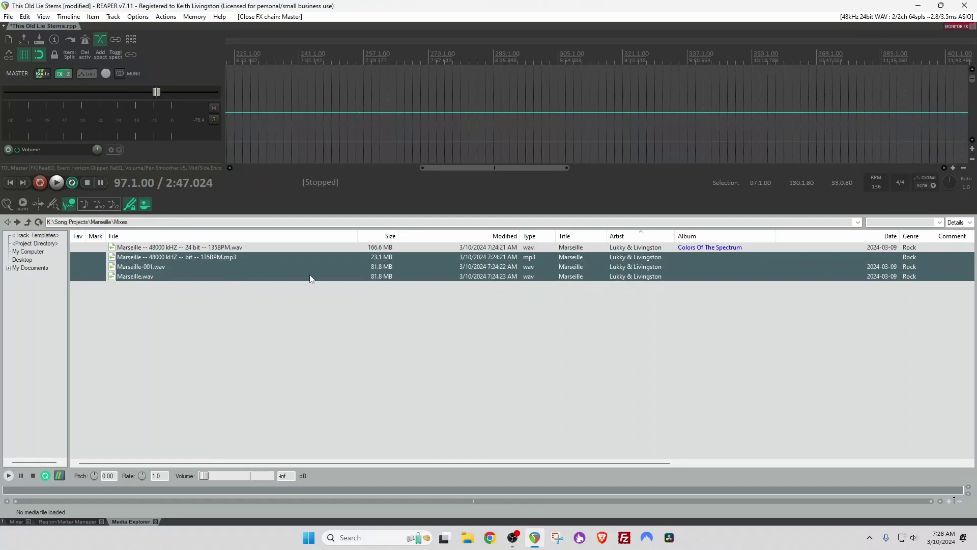
pyautogui.rightClick(687, 264)
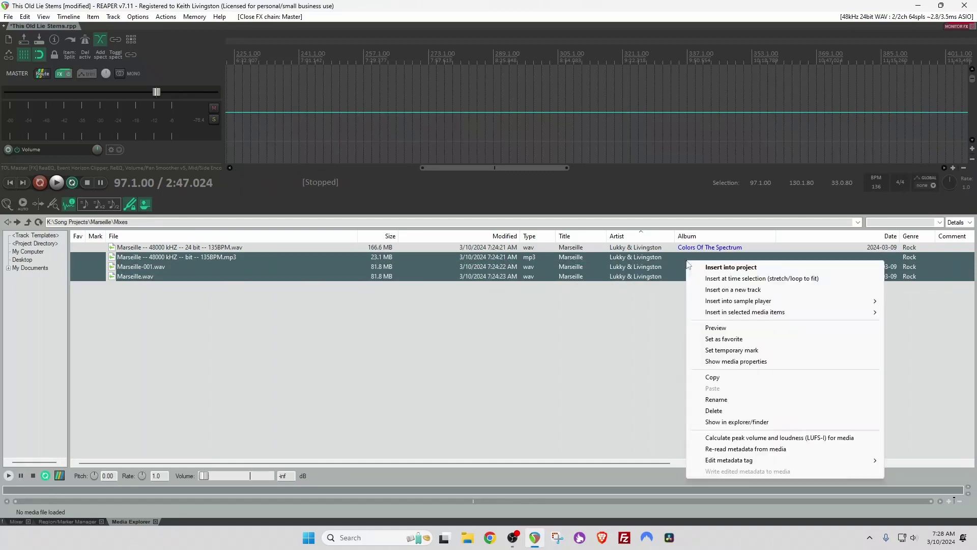
pyautogui.moveTo(839, 460)
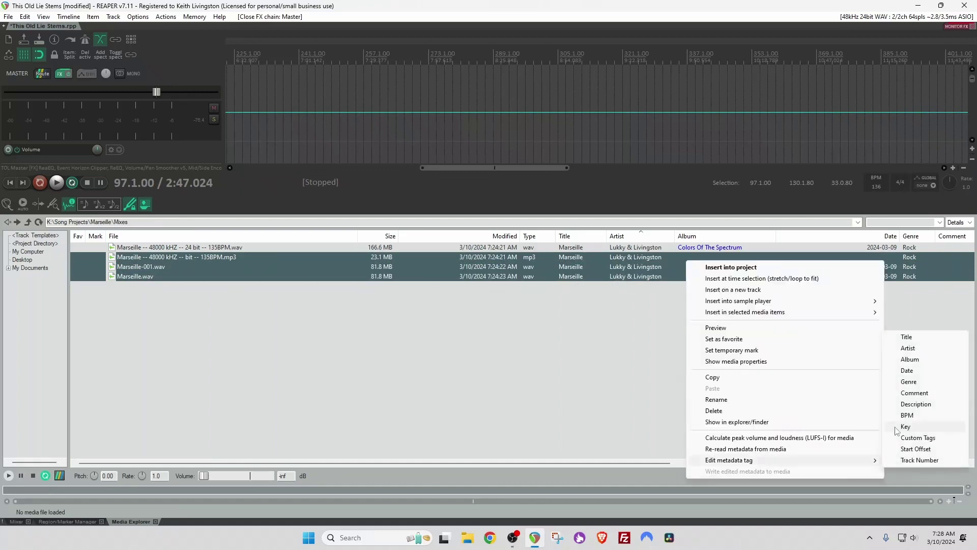
pyautogui.click(922, 359)
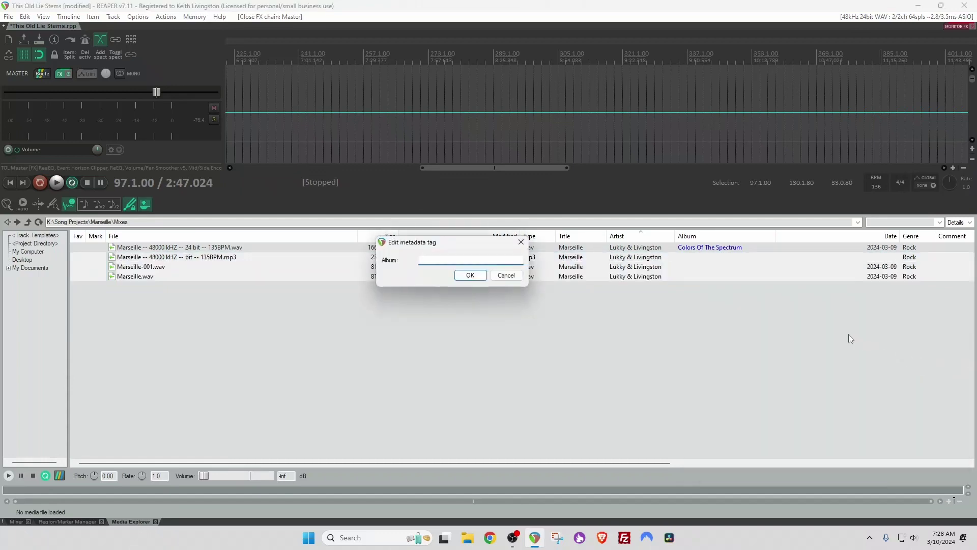
pyautogui.write('Colors Of The Spectrum')
pyautogui.click(470, 275)
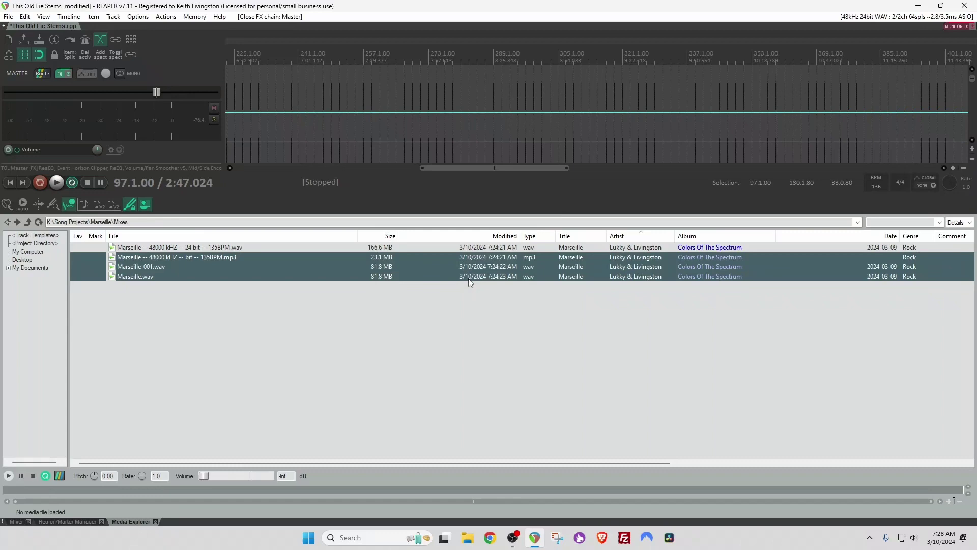
# - Select all four Marseille mix files
pyautogui.click(665, 363)
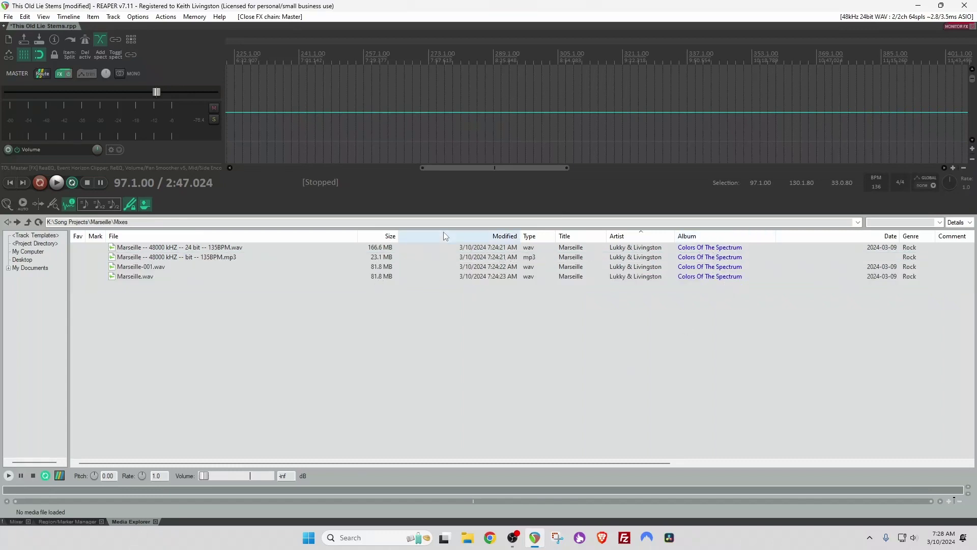
pyautogui.click(728, 251)
pyautogui.keyDown('shift'); pyautogui.click(715, 279); pyautogui.keyUp('shift')
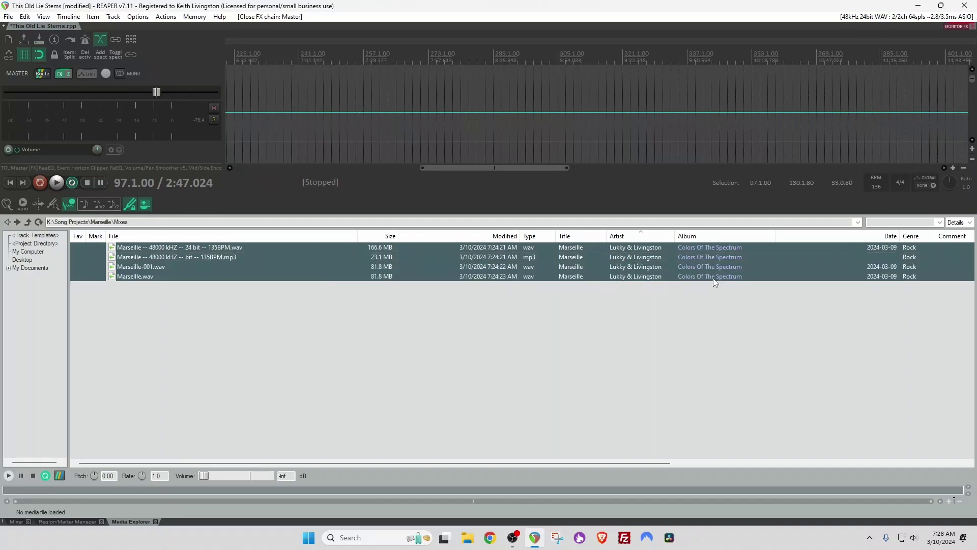
# - Write the pending album metadata into all four Marseille mix files
pyautogui.rightClick(714, 279)
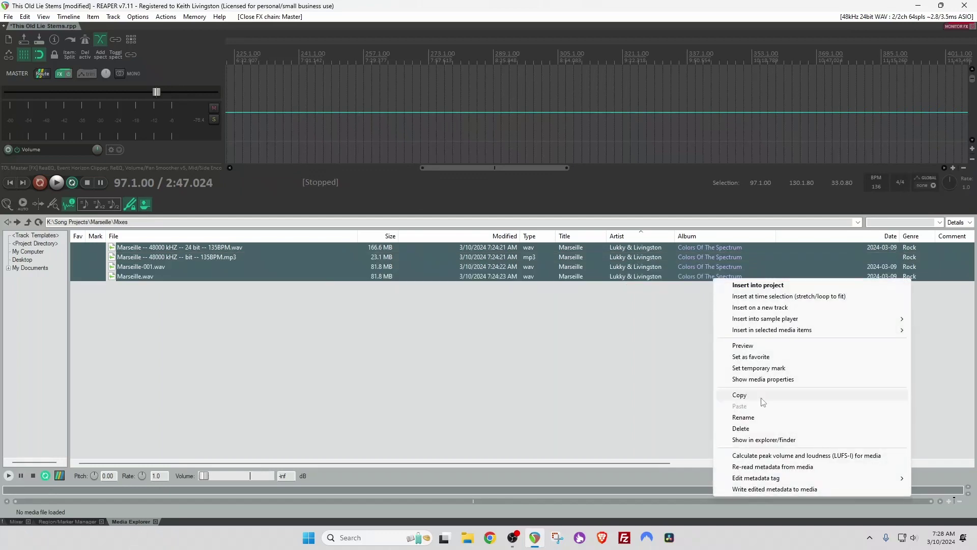
pyautogui.click(778, 490)
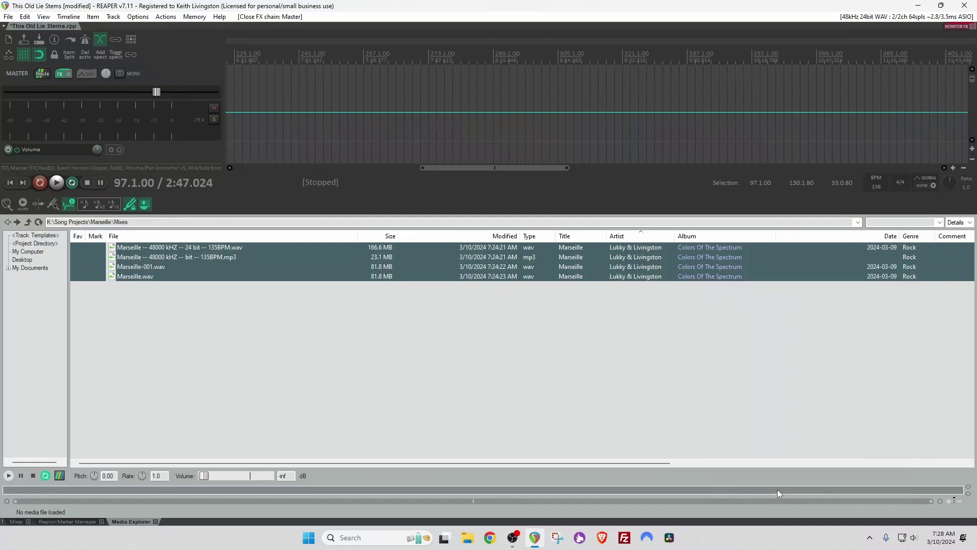
pyautogui.click(707, 297)
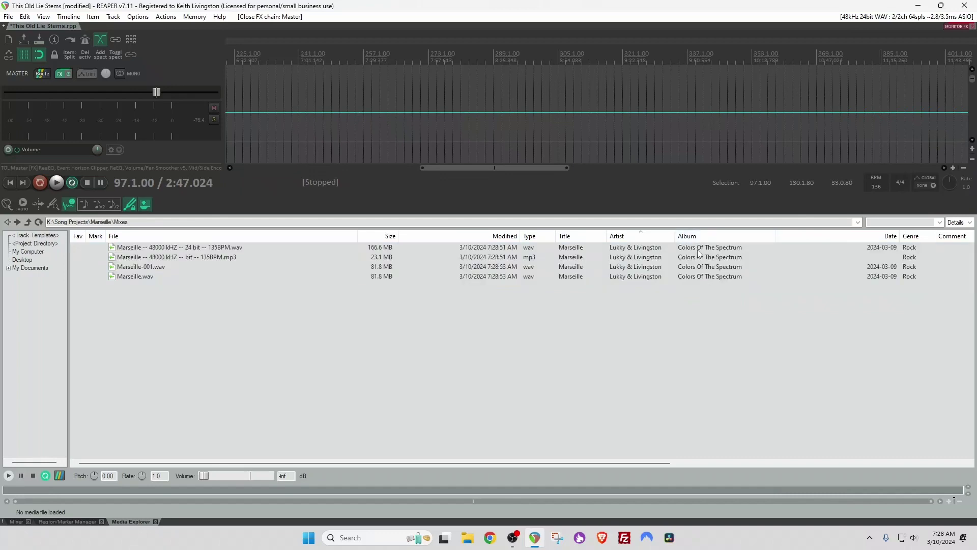